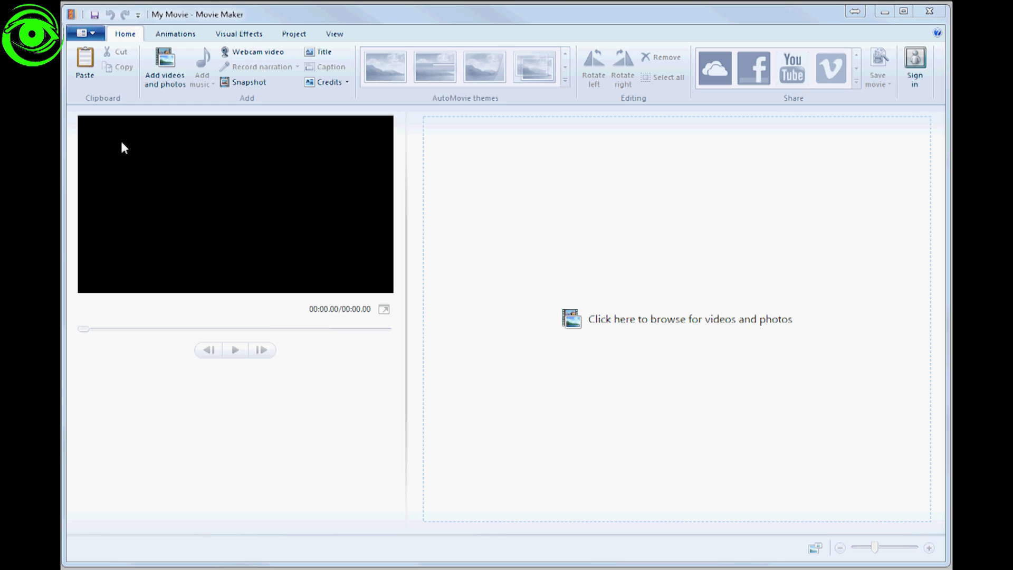
- Import all 471 JPG frames from the 2014-02-01 Morning folder into the storyboard
click(161, 63)
click(654, 199)
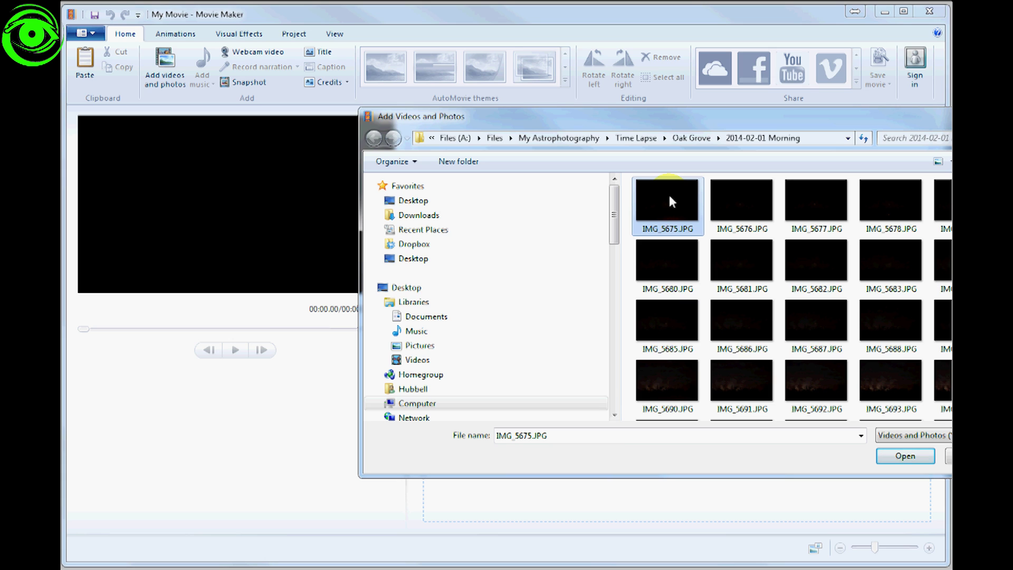
key(ctrl+a)
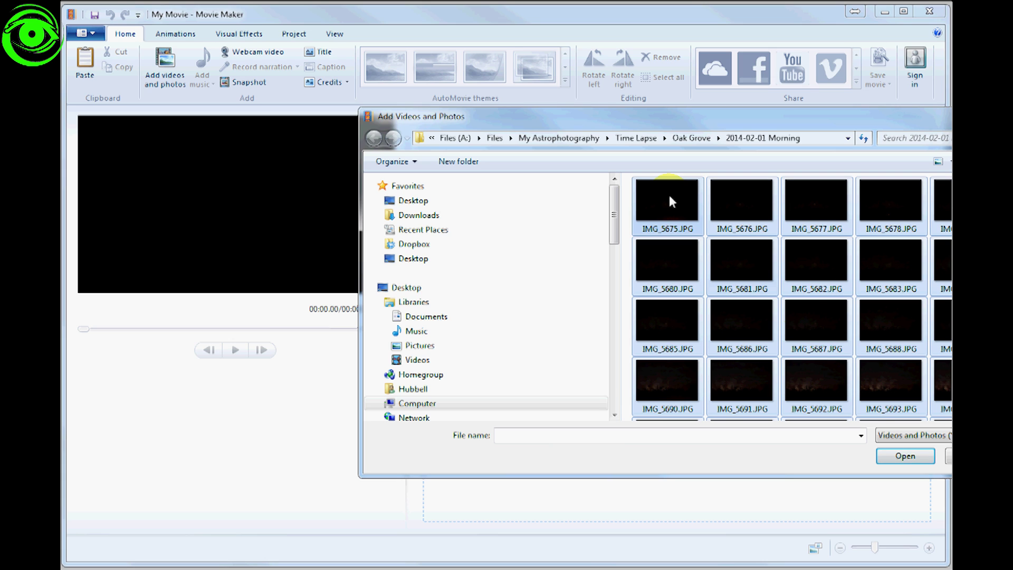
click(913, 461)
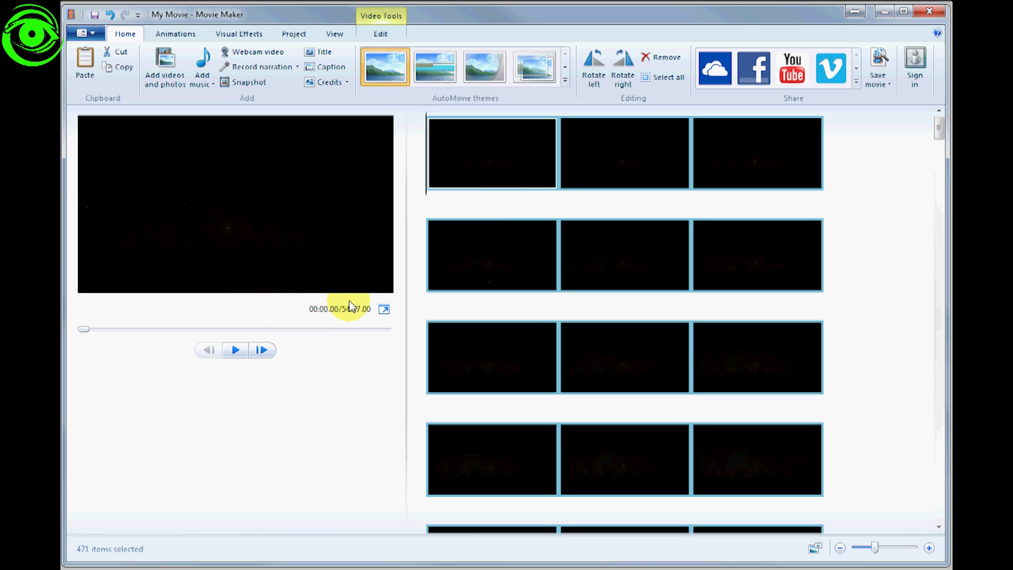
click(502, 165)
click(619, 164)
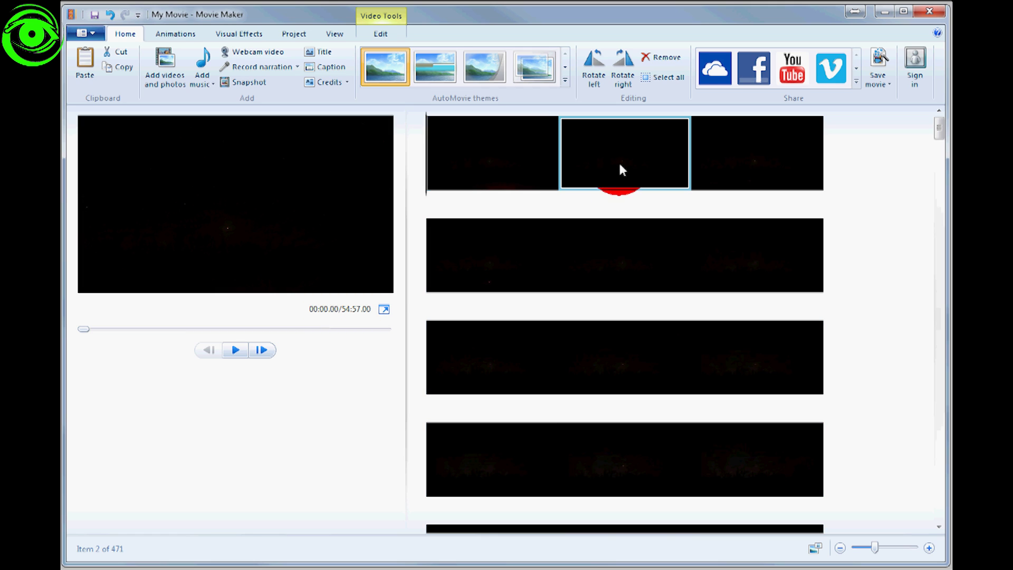
click(471, 148)
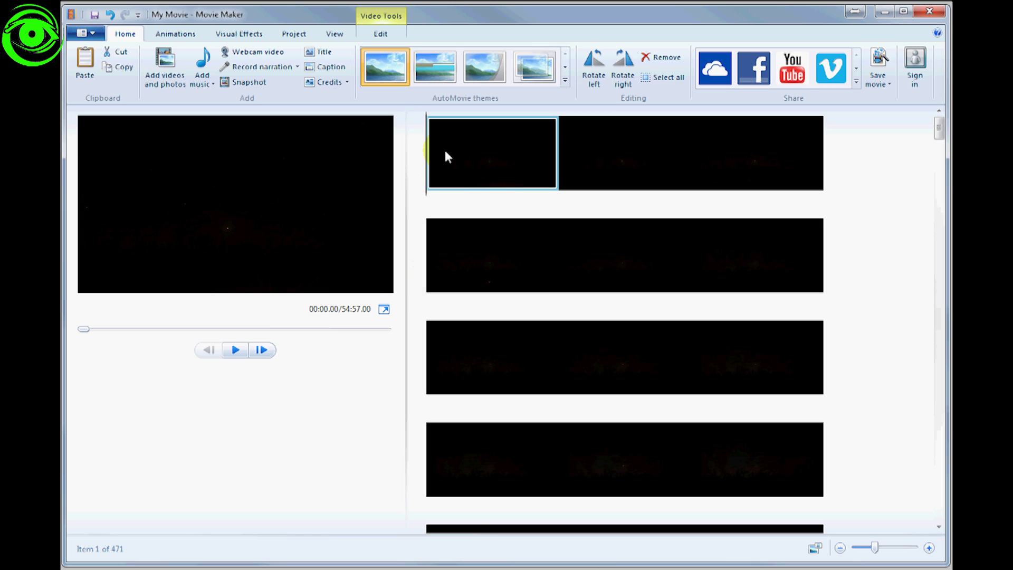
click(463, 155)
key(ctrl+a)
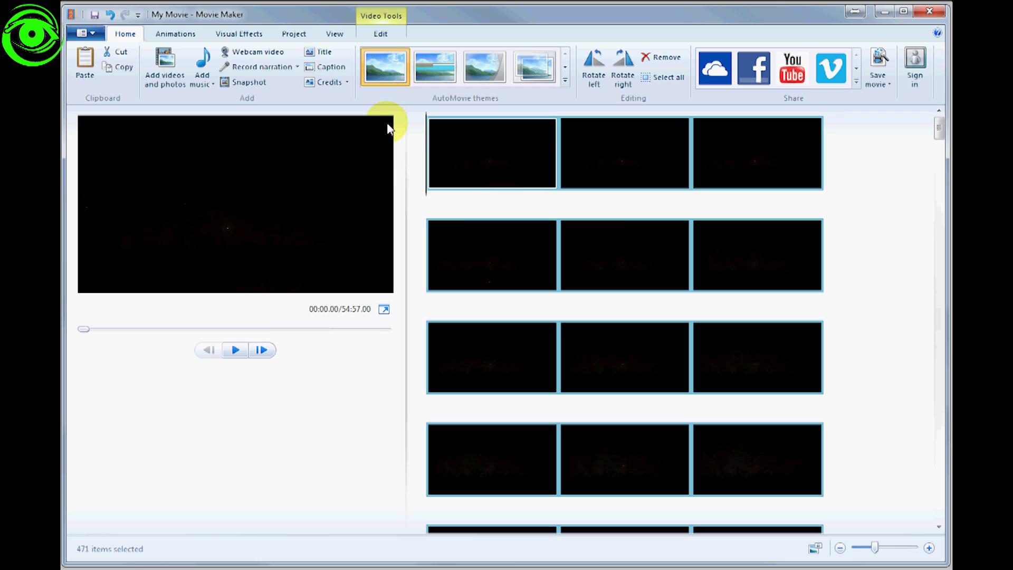
- Change every clip's duration from 7.00 to 0.06 seconds, shortening the movie to 00:28.26
click(380, 36)
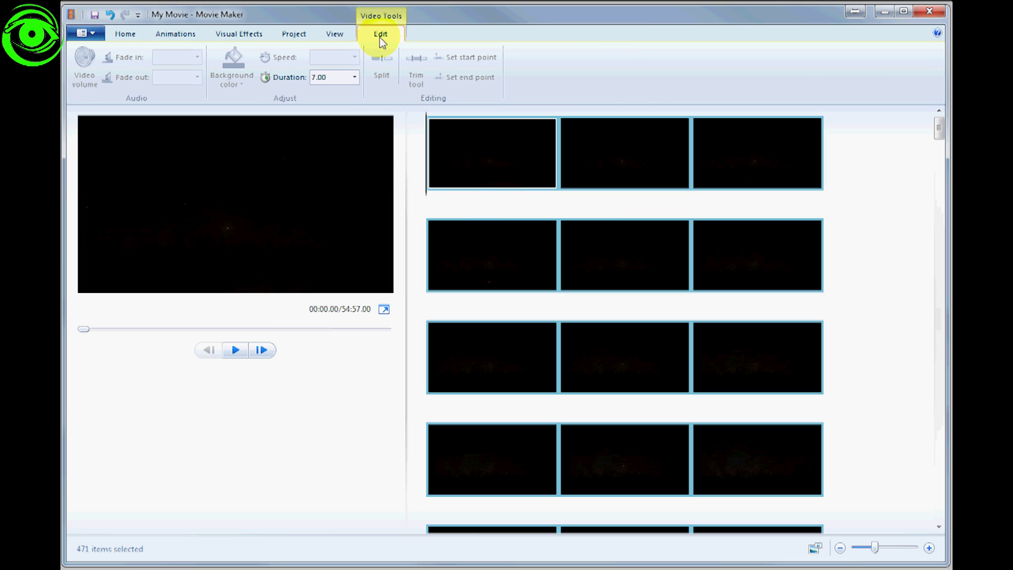
click(330, 78)
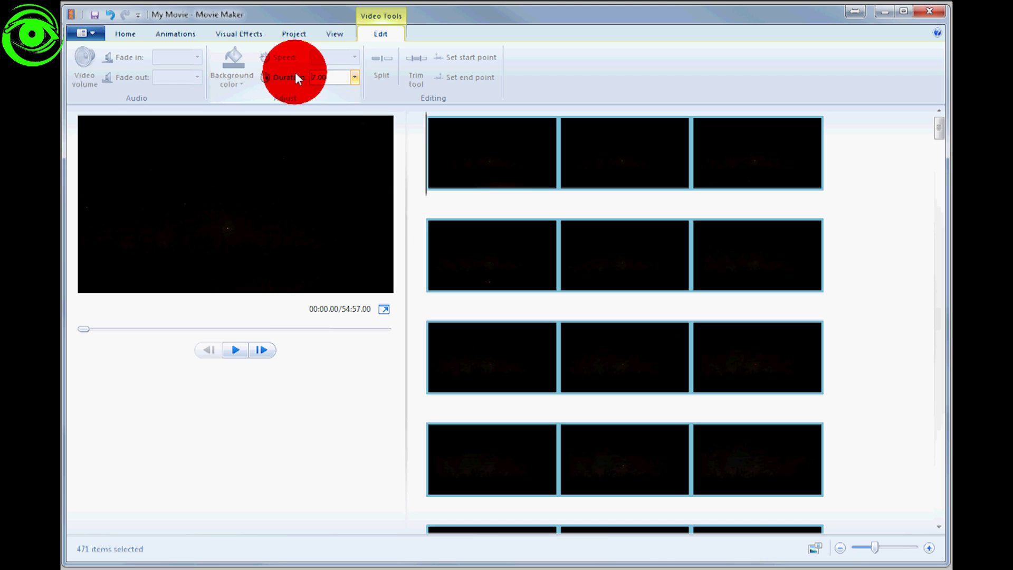
drag(296, 77, 345, 77)
text(.)
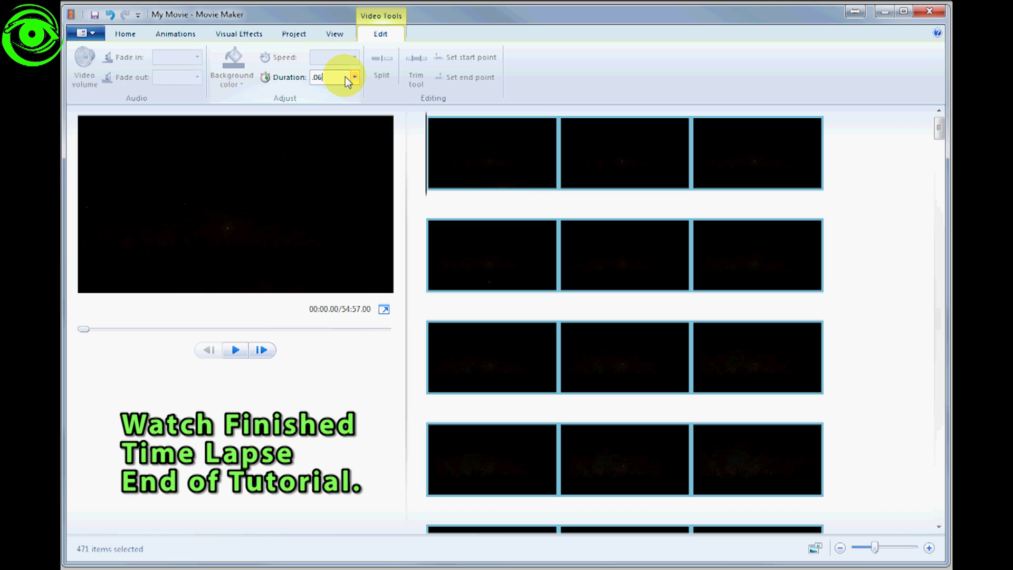
text(06)
key(Return)
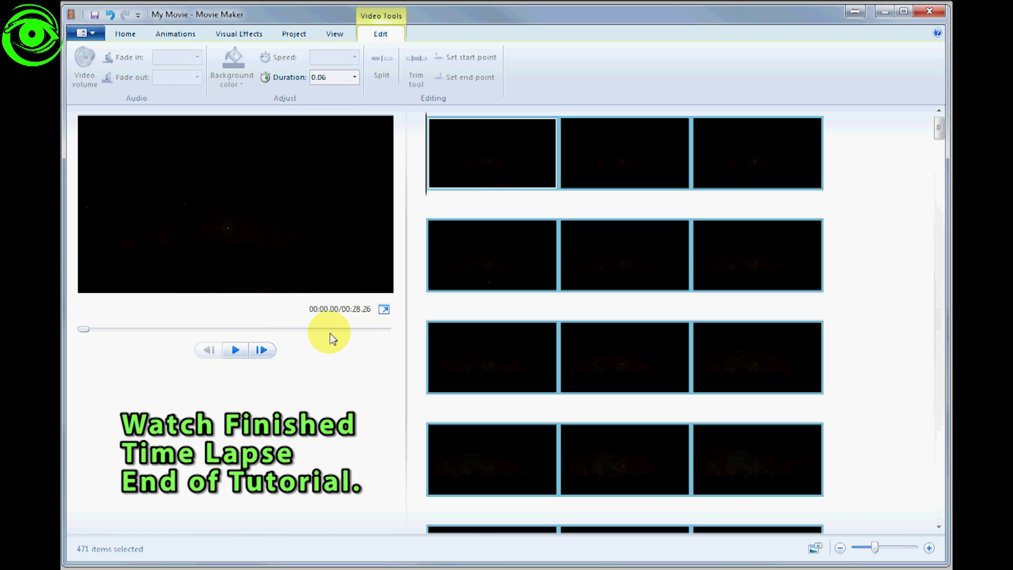
click(235, 350)
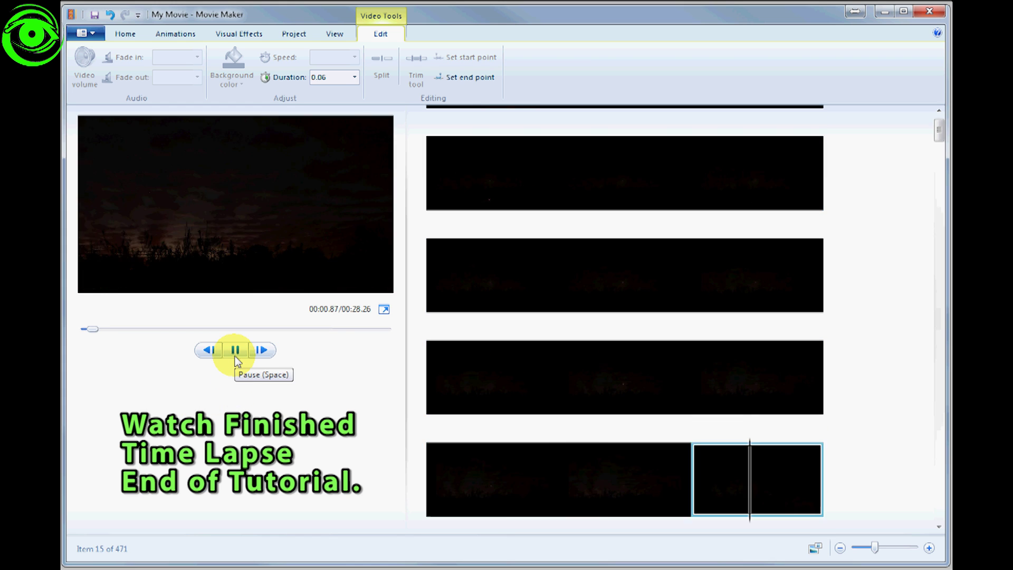
click(235, 350)
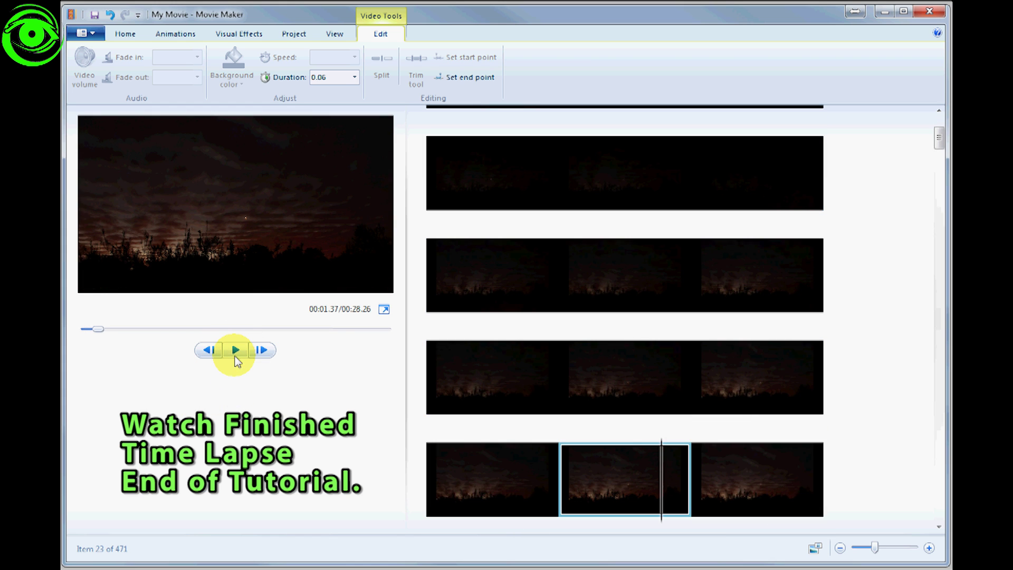
click(236, 357)
click(235, 357)
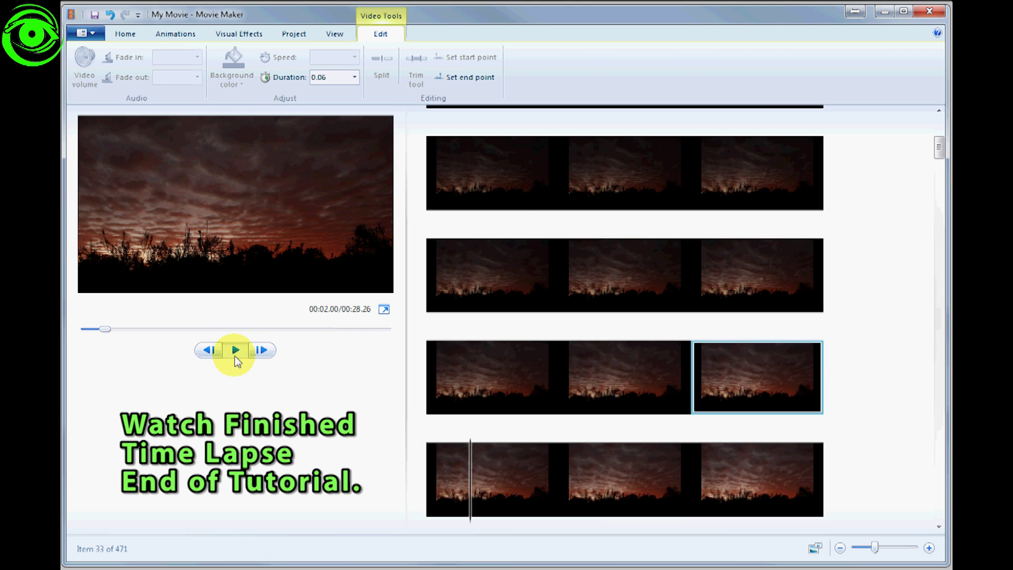
click(235, 350)
click(235, 350)
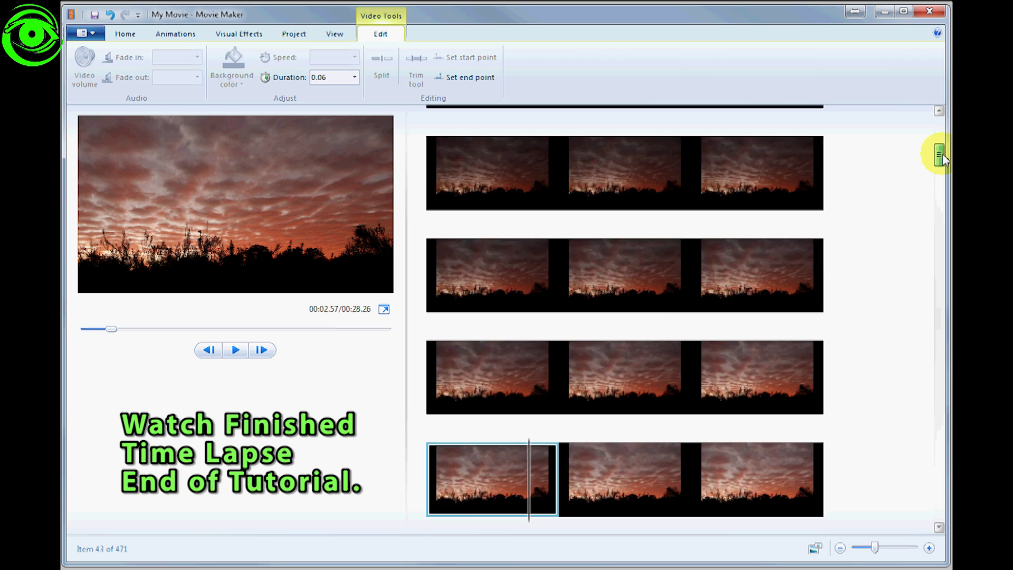
drag(939, 156, 937, 117)
click(453, 207)
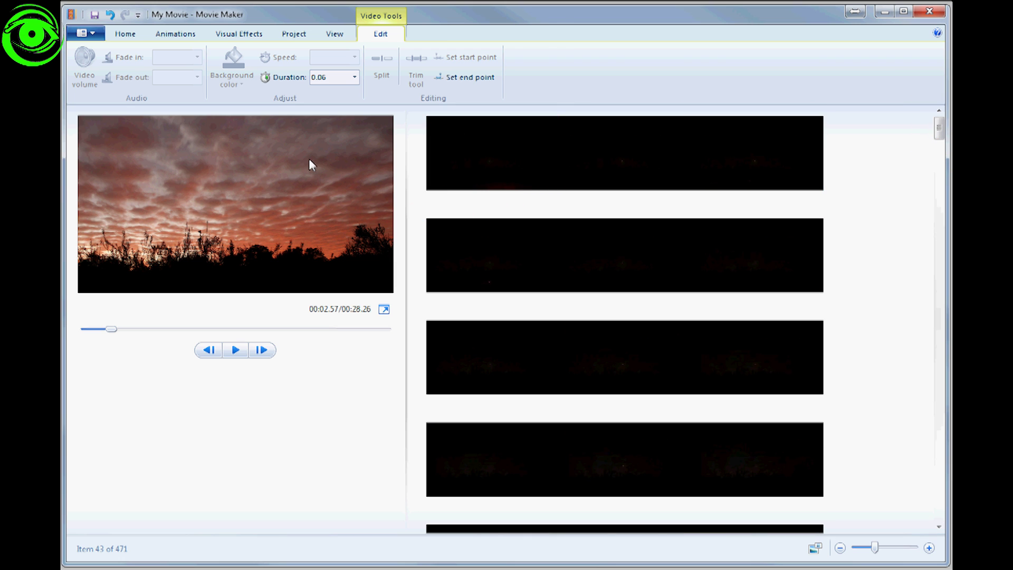
click(125, 34)
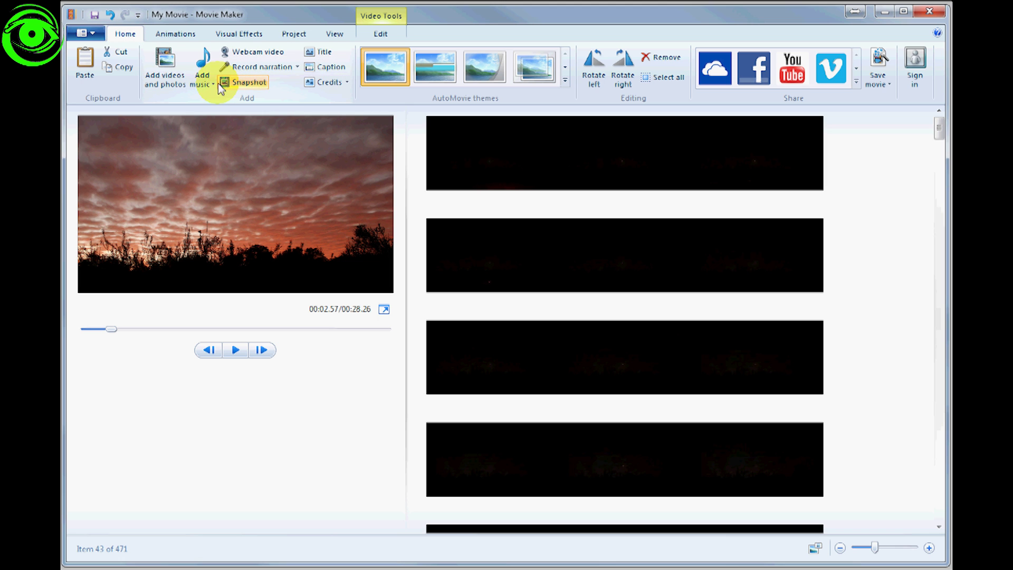
- Add Big Rock.mp3 from the computer as the movie's background music
click(203, 76)
click(200, 61)
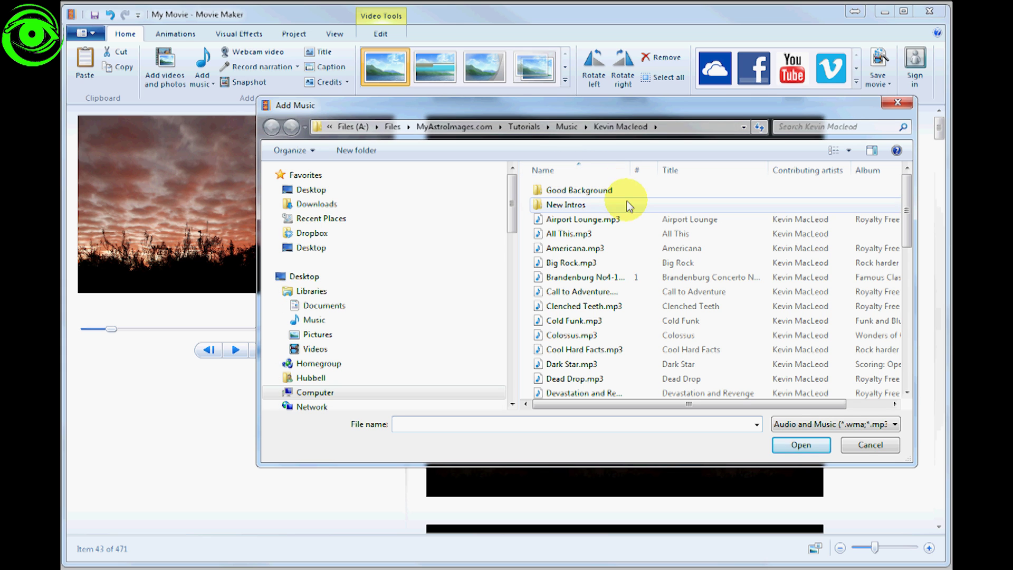
click(566, 265)
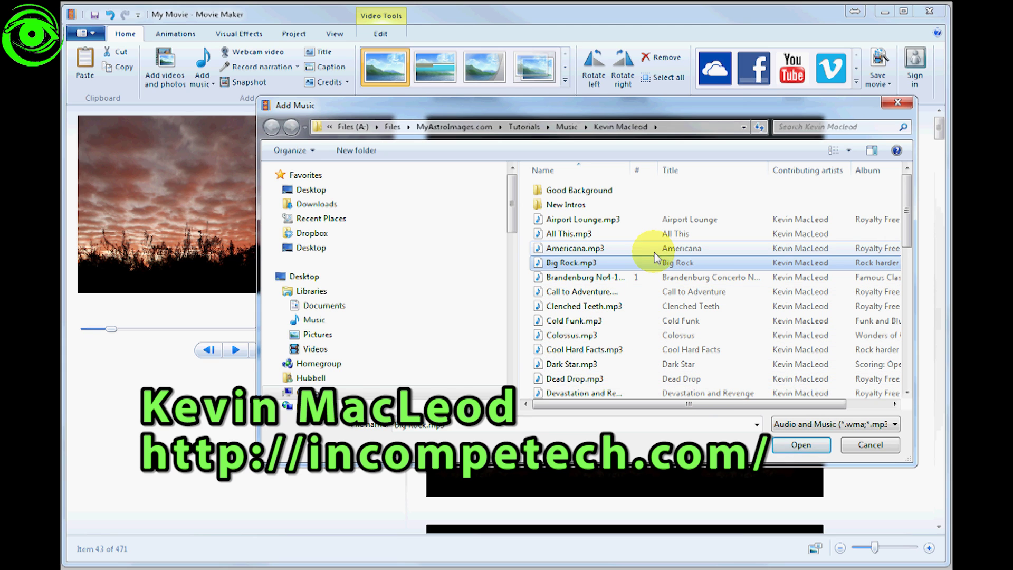
click(789, 445)
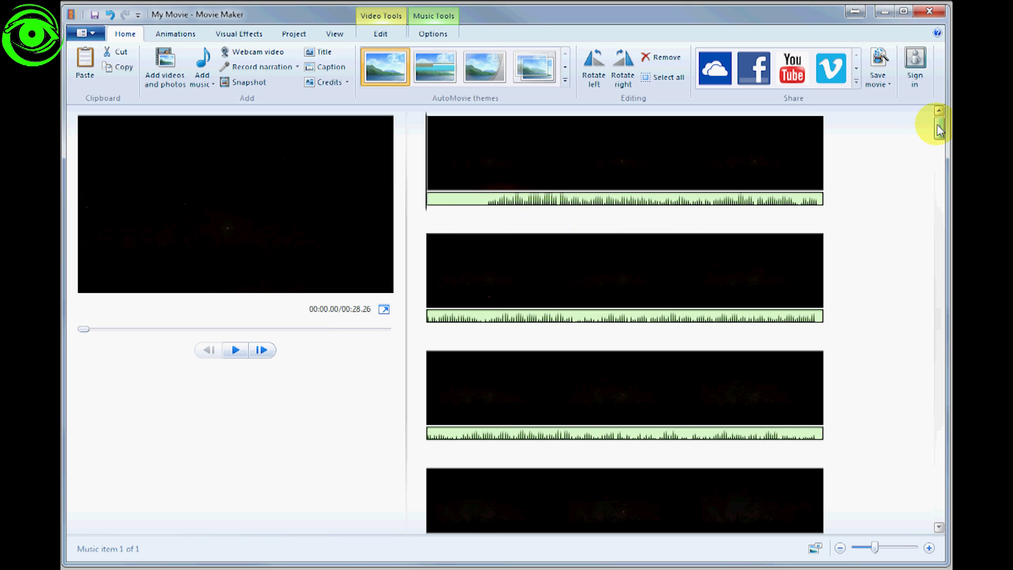
- Set the Big Rock.mp3 track's fade-out to Slow, leaving fade-in at None
drag(937, 123, 930, 512)
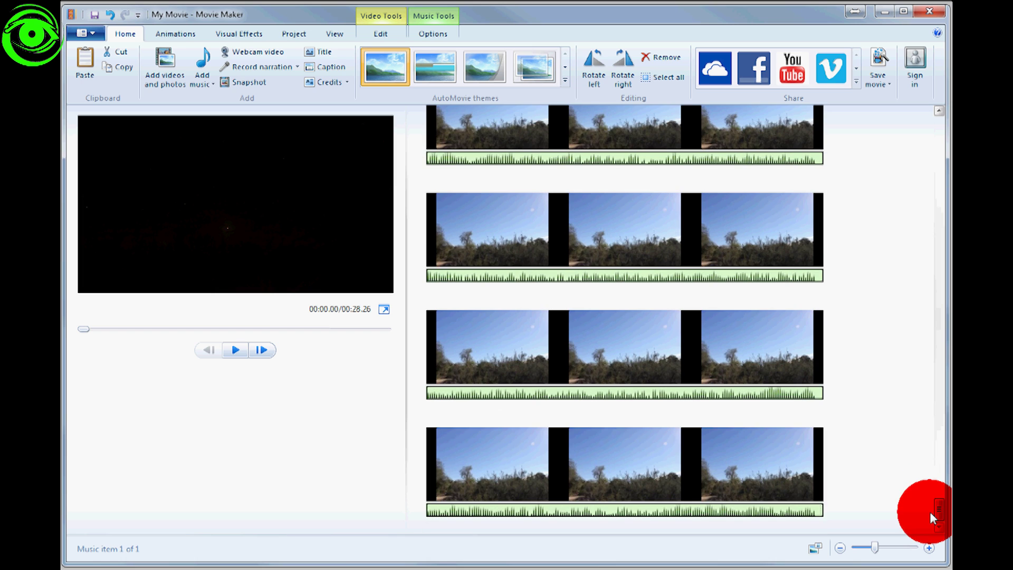
click(789, 512)
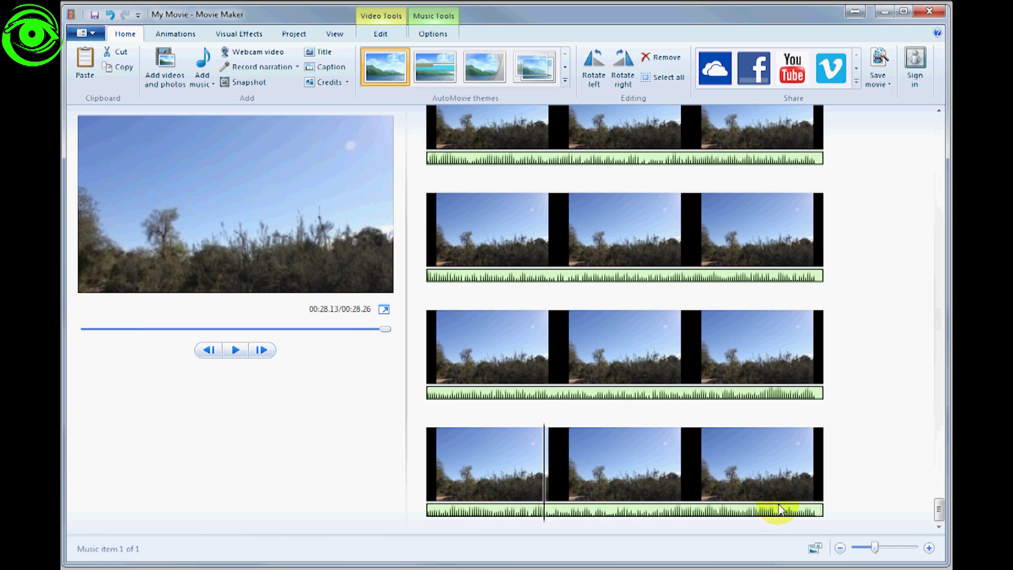
click(765, 515)
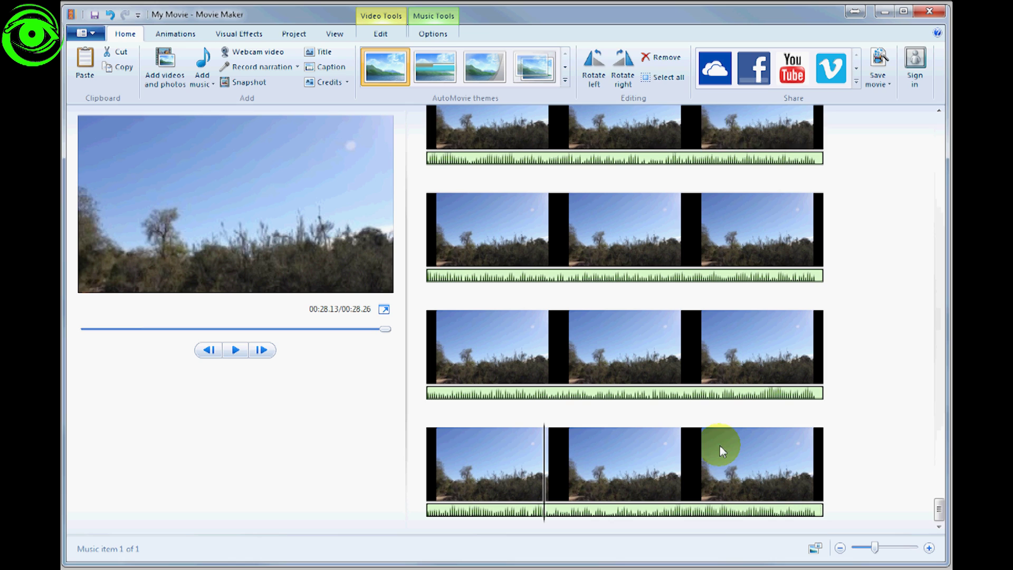
click(433, 33)
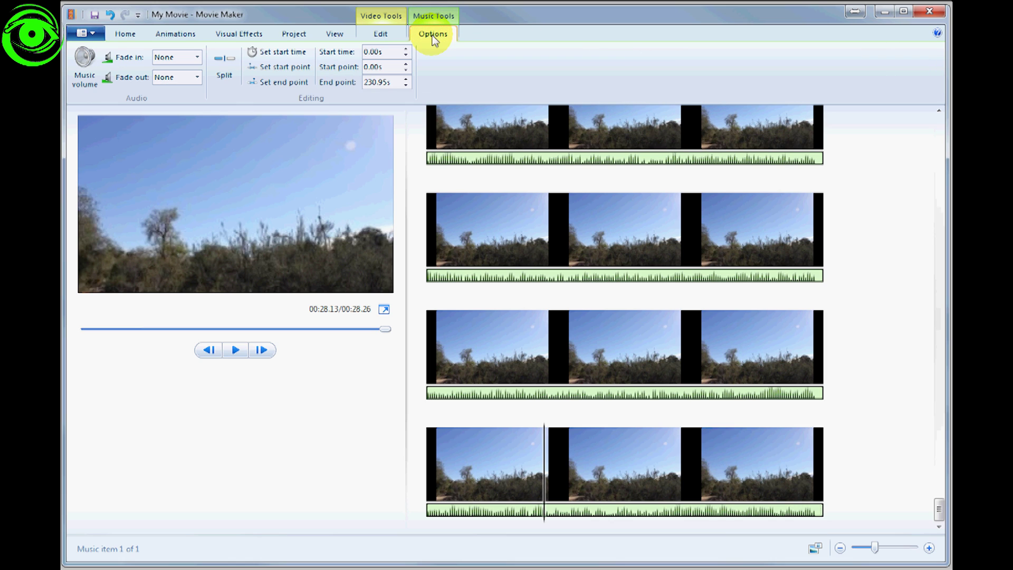
click(196, 78)
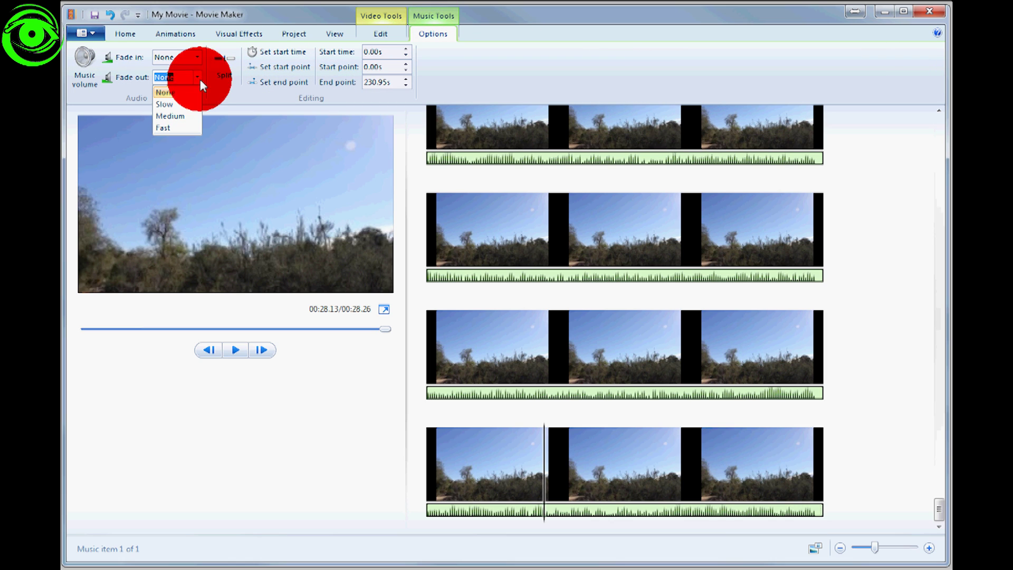
click(172, 103)
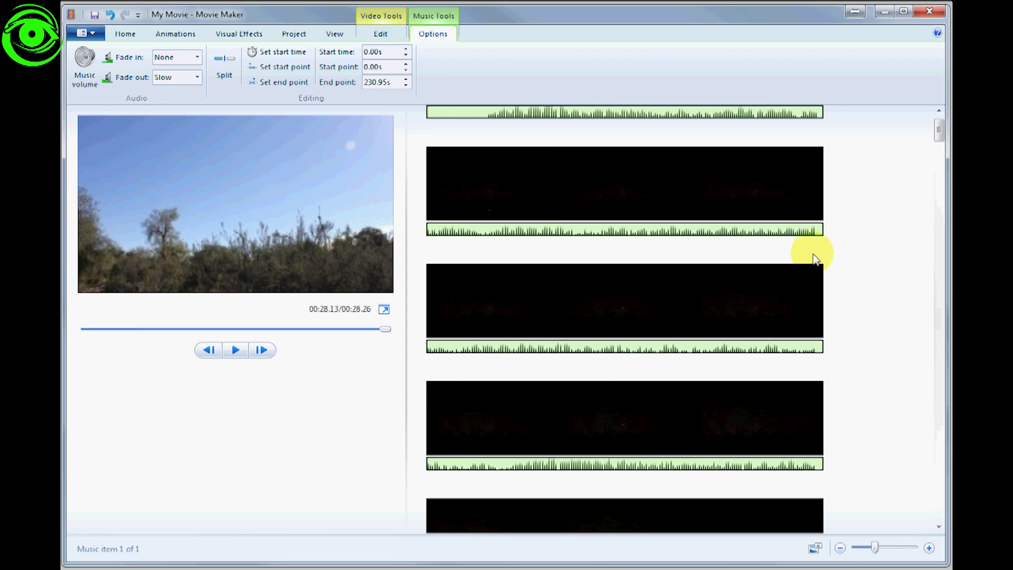
drag(937, 129, 937, 120)
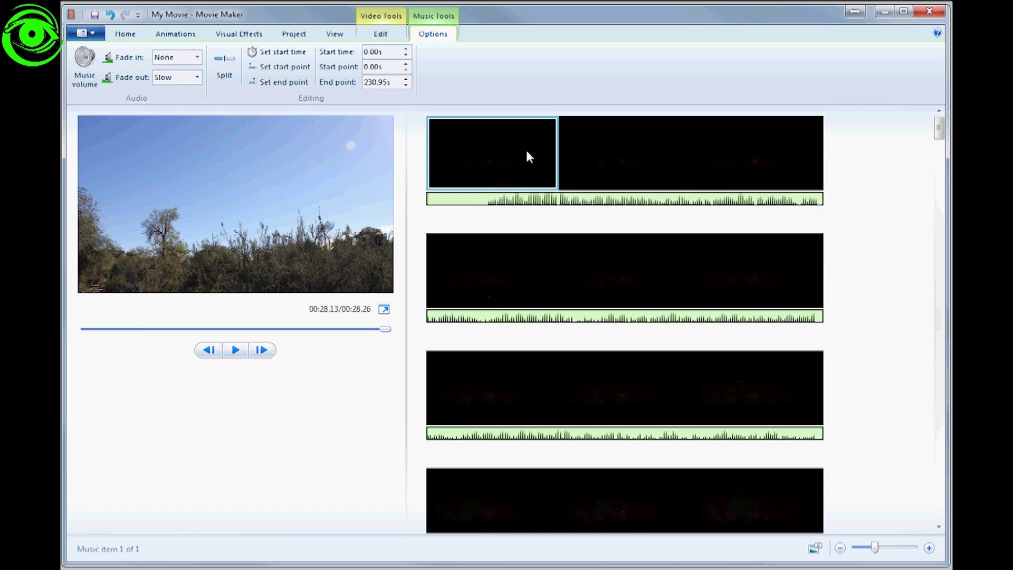
click(505, 144)
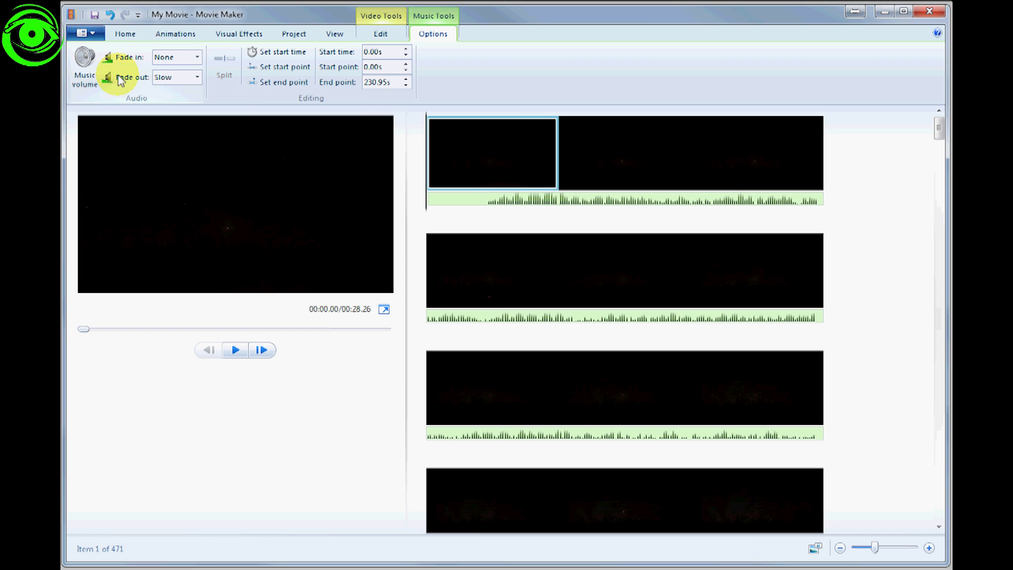
- Save the movie for 1920x1080 high-definition display as My Movie.mp4 in the Time Lapse folder
click(93, 34)
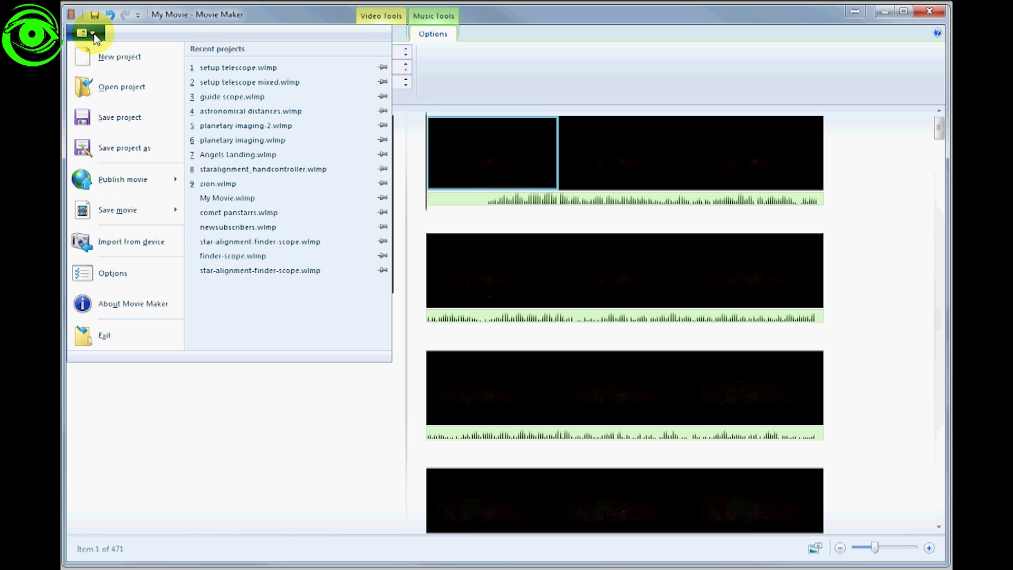
mouse_move(123, 211)
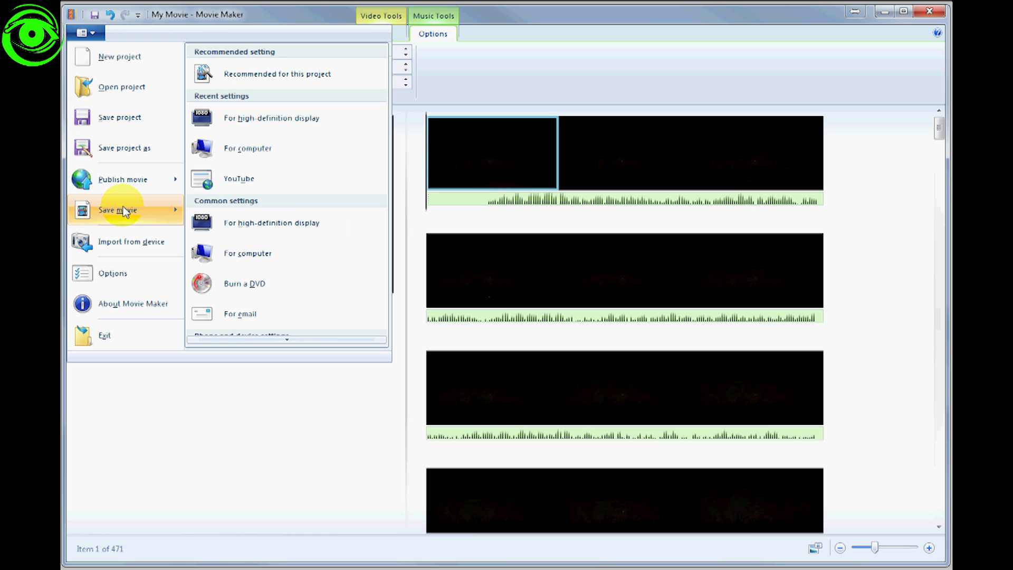
click(260, 119)
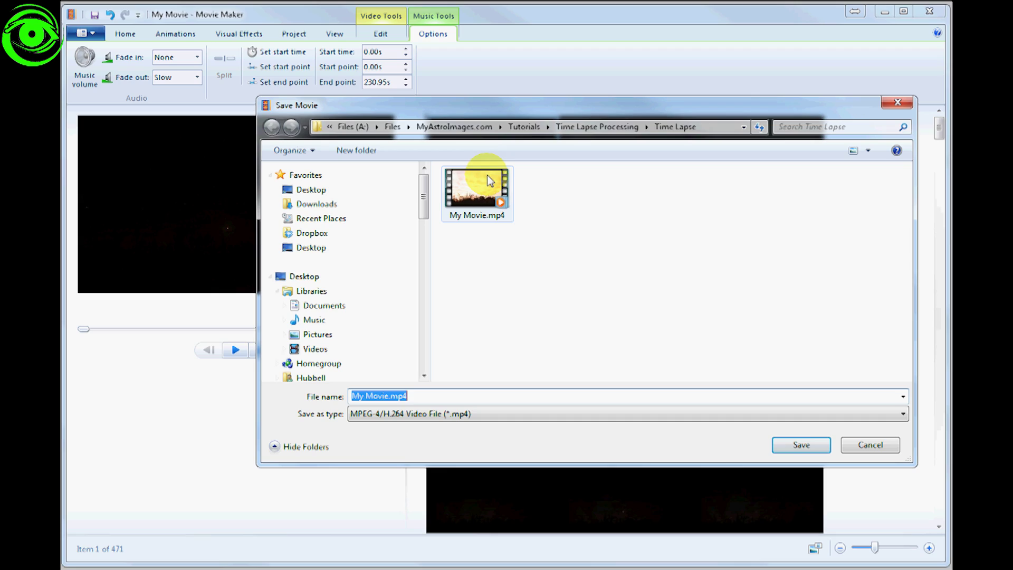
click(488, 181)
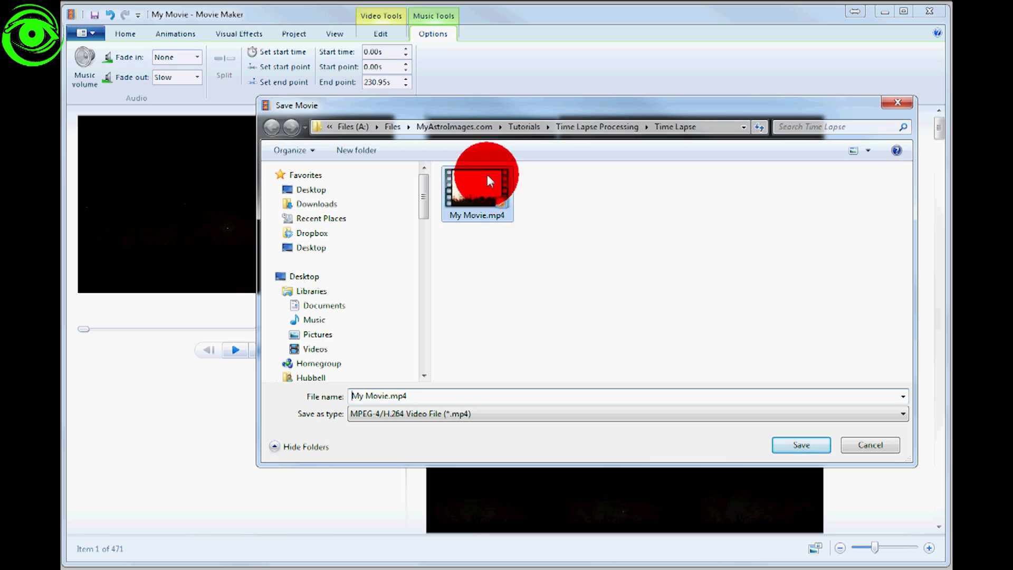
click(797, 447)
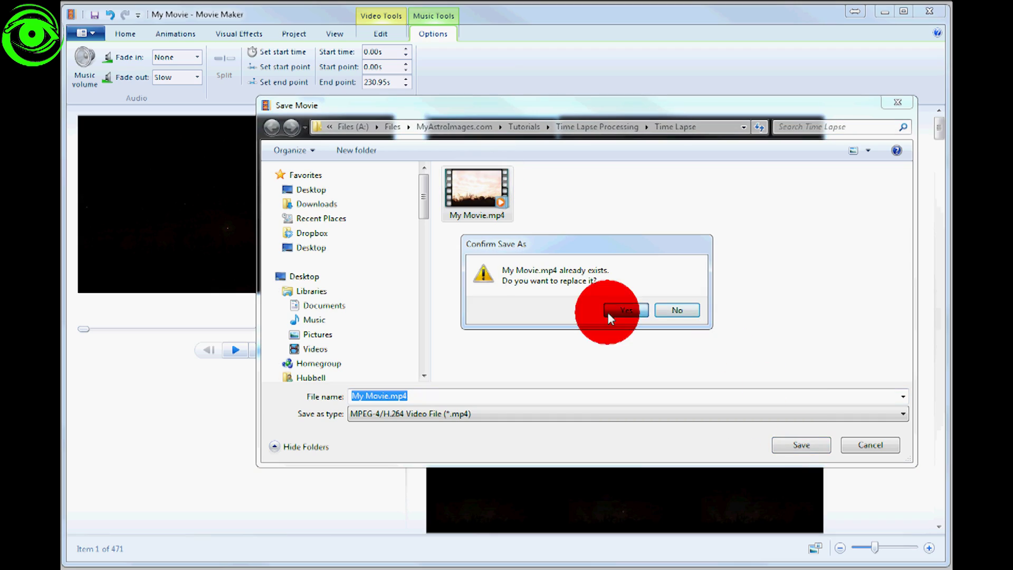